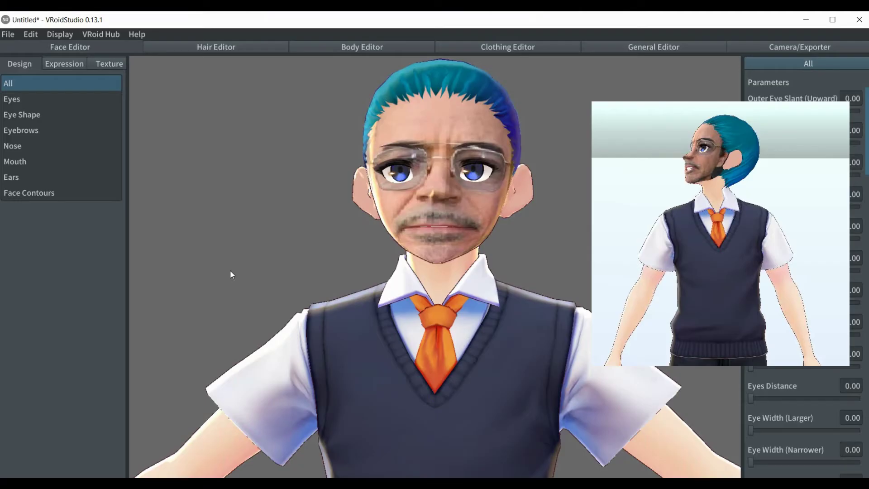
scroll(231, 274, "down", 2)
scroll(229, 276, "down", 2)
scroll(229, 276, "down", 2)
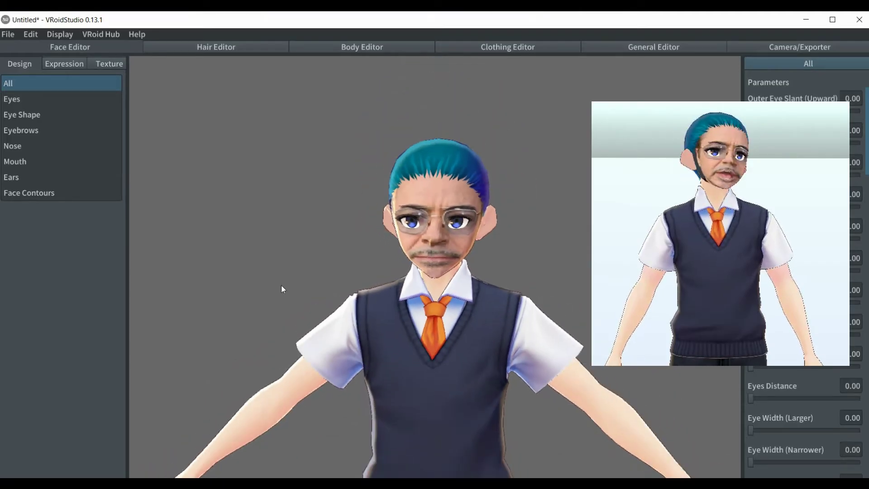
Orbit to the avatar's back and open the Face texture editor with Eyebrows collapsed.
right_click_drag(285, 288, 456, 288)
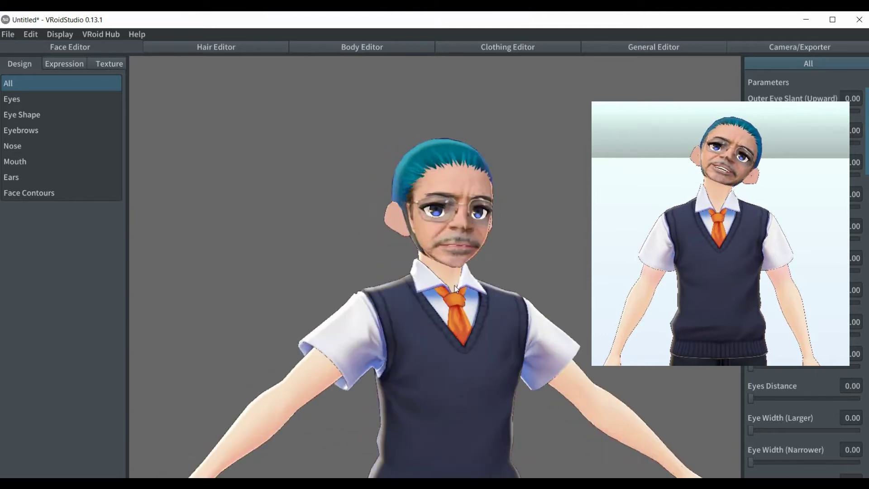
left_click(98, 64)
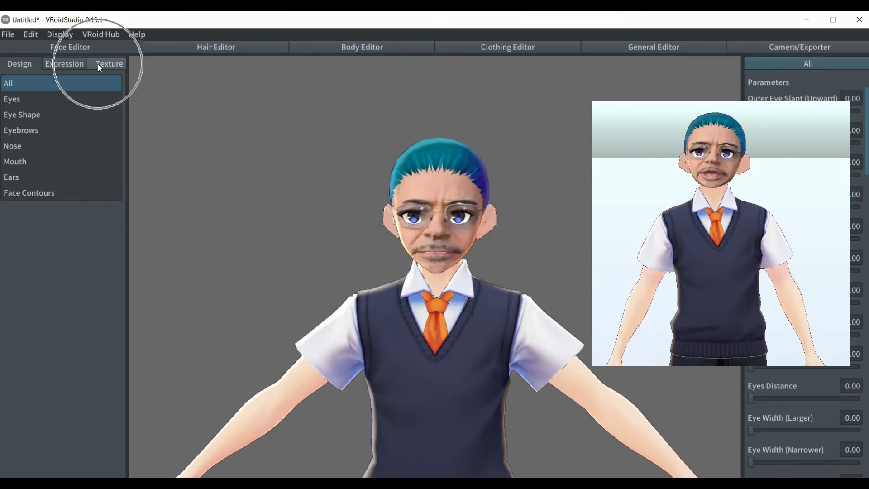
left_click(98, 65)
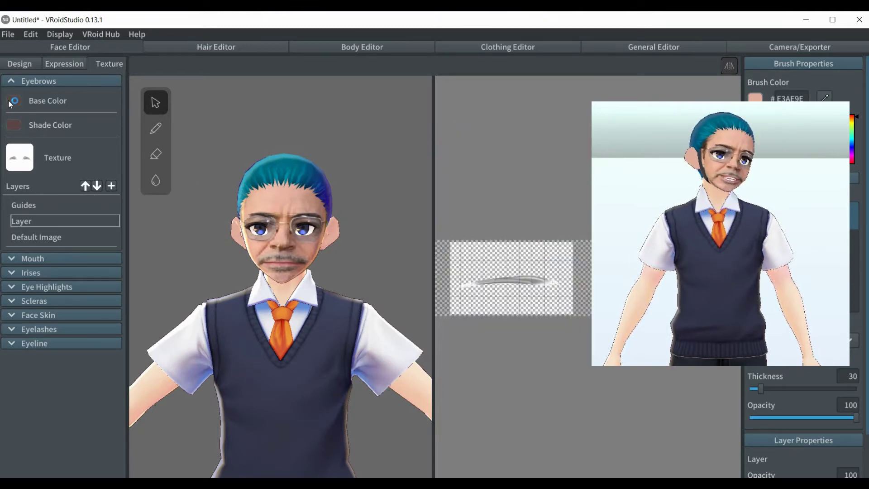
left_click(11, 80)
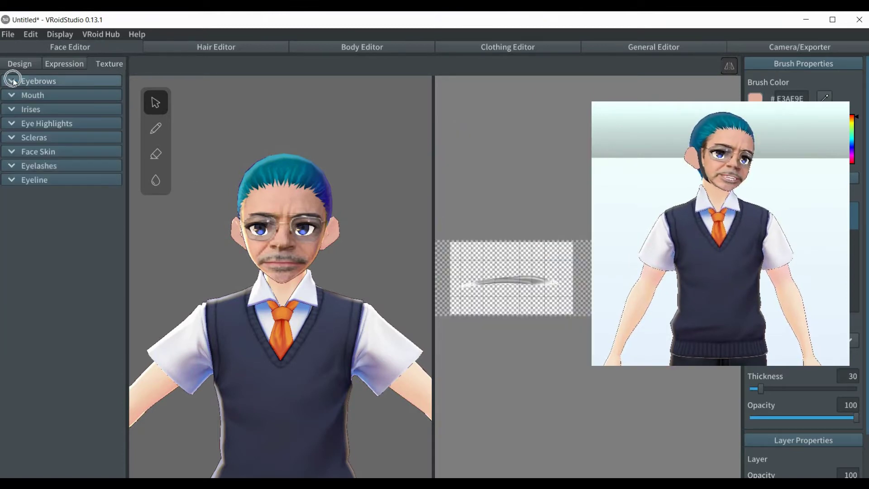
View the Face Skin's Default Image photo layer, then leave for Camera/Exporter.
left_click(9, 151)
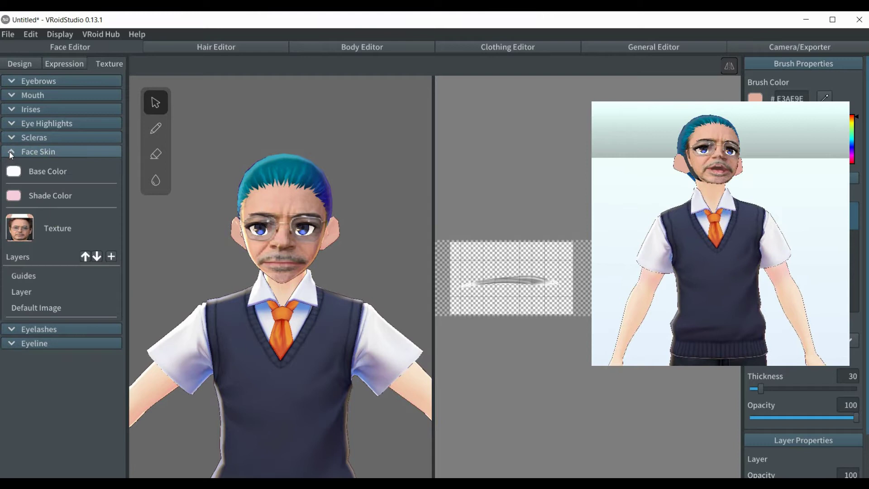
double_click(29, 309)
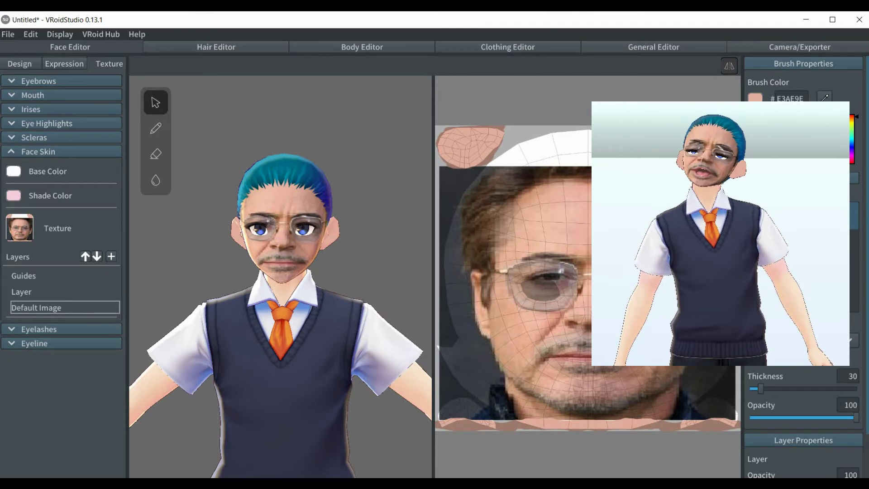
left_click(19, 64)
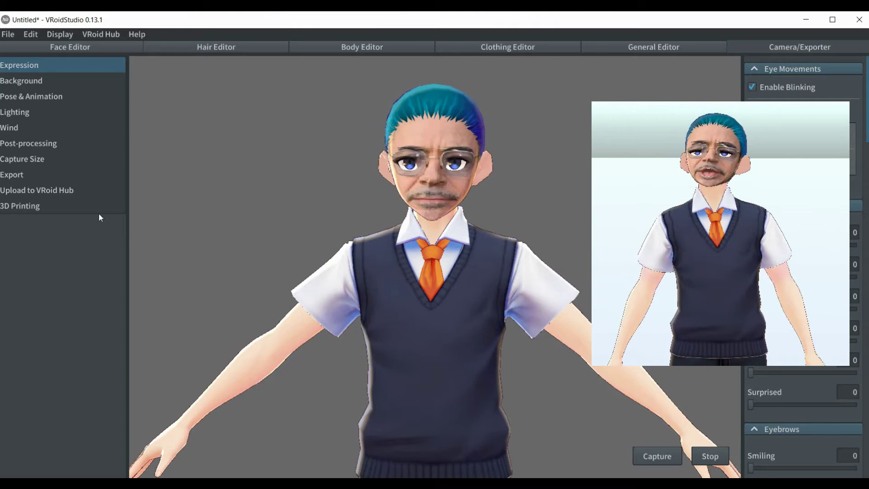
Play the Kicking 0 animation from Pose & Animation on the avatar.
left_click(17, 97)
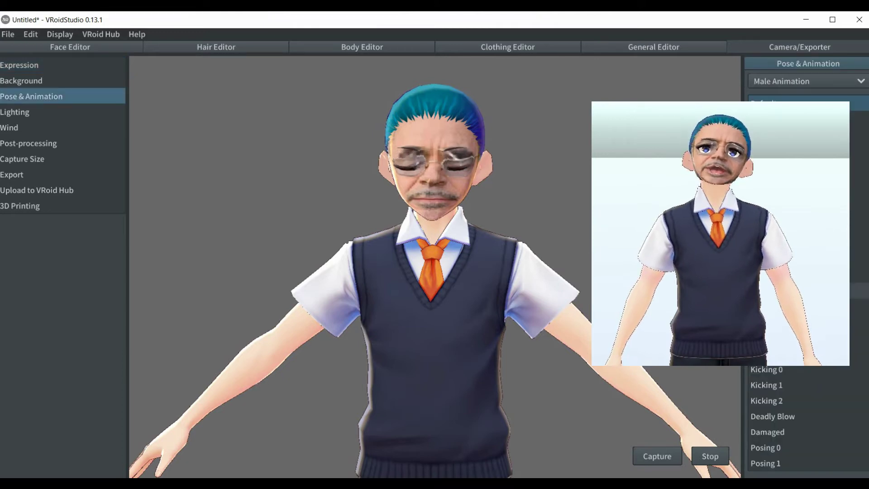
left_click(770, 370)
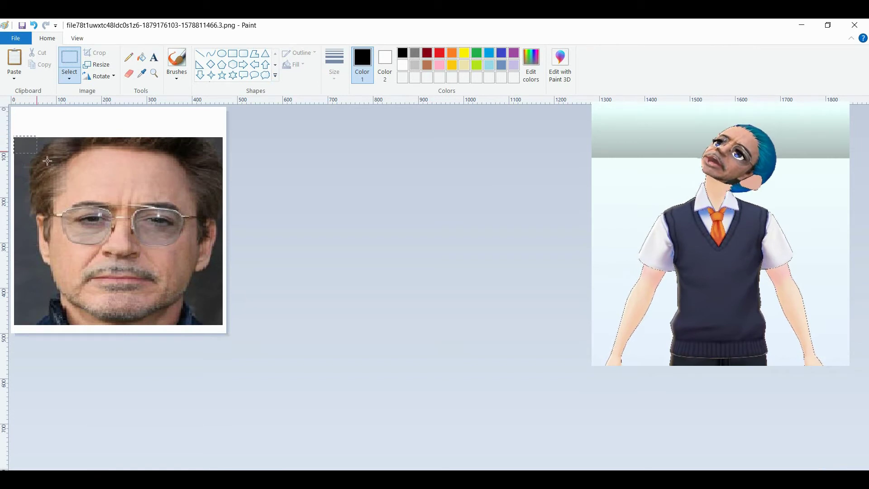
Select the whole face photo out to its corner and enlarge the selection slightly.
left_click_drag(48, 161, 203, 297)
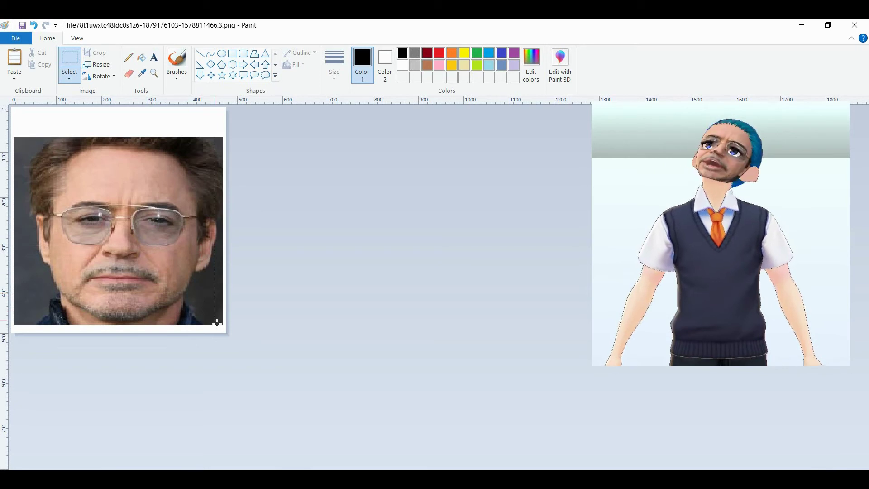
left_click_drag(220, 324, 221, 325)
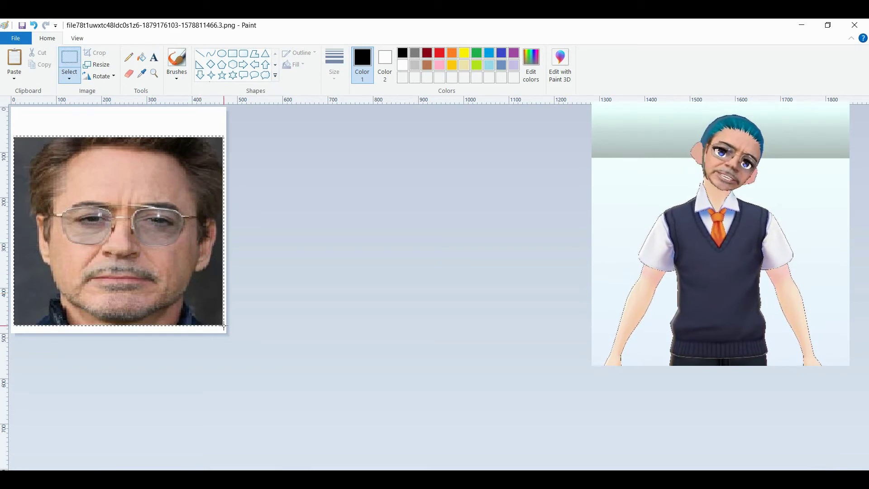
left_click_drag(224, 328, 224, 329)
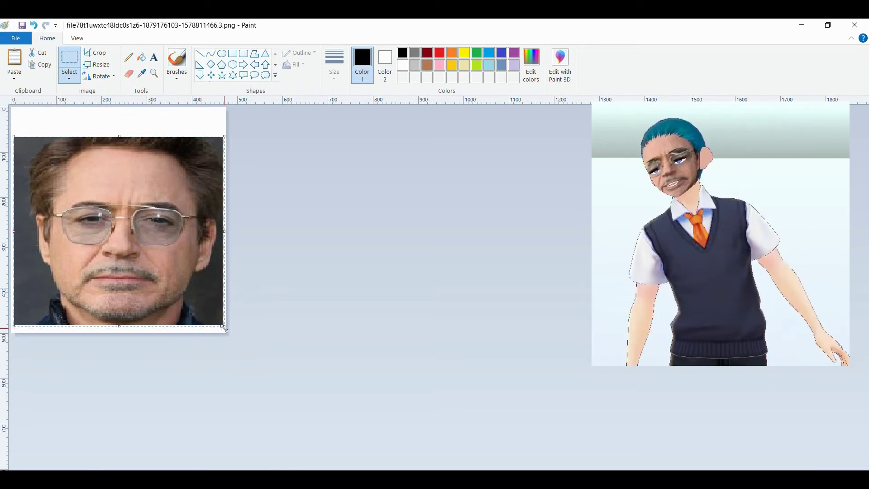
left_click_drag(227, 331, 227, 331)
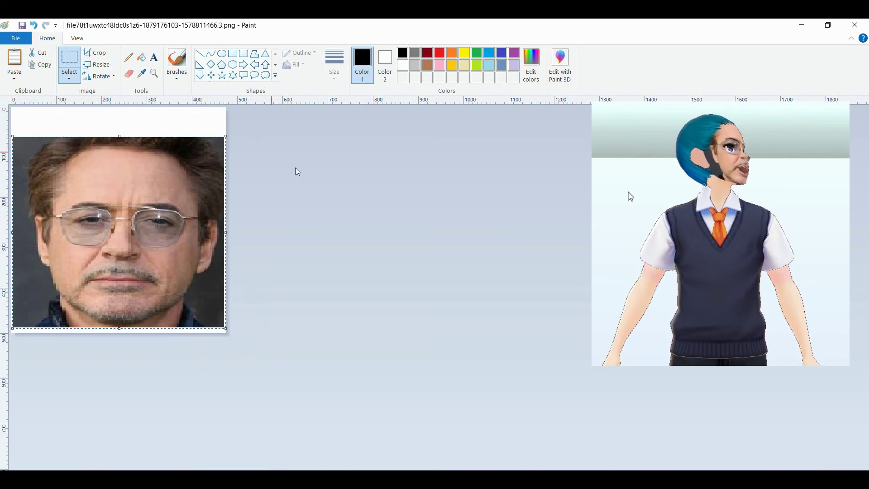
left_click(470, 250)
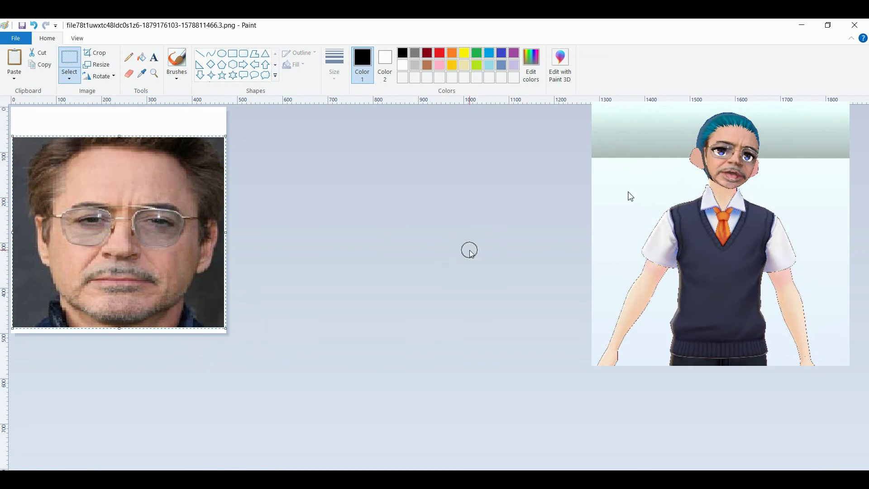